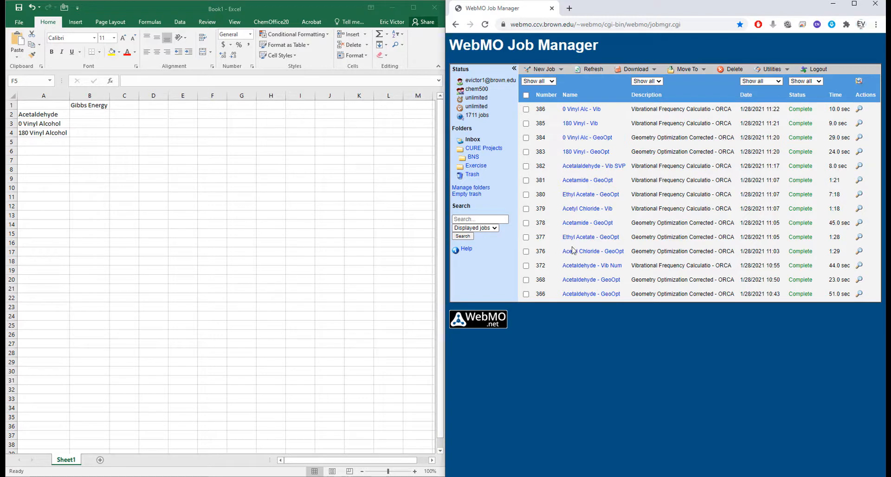
Open the Acetalaldehyde - Vib SVP job (382) and bring up its raw output.
left_click(857, 169)
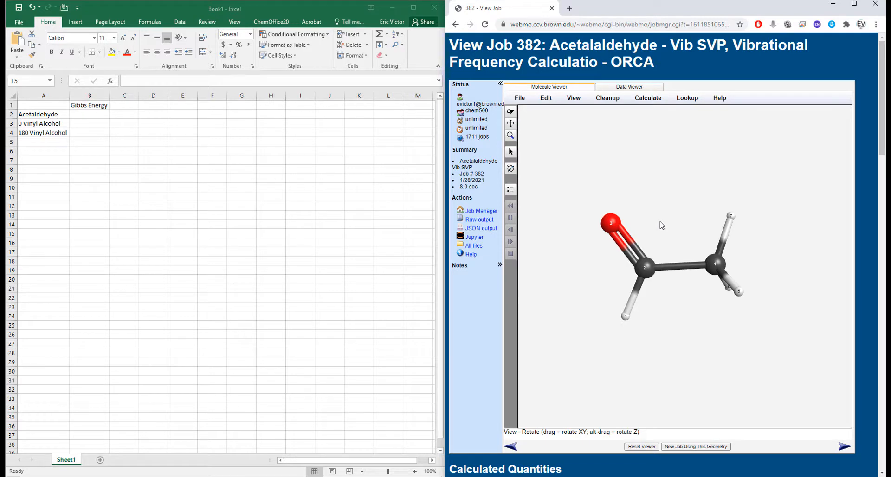
scroll(506, 297, "down", 5)
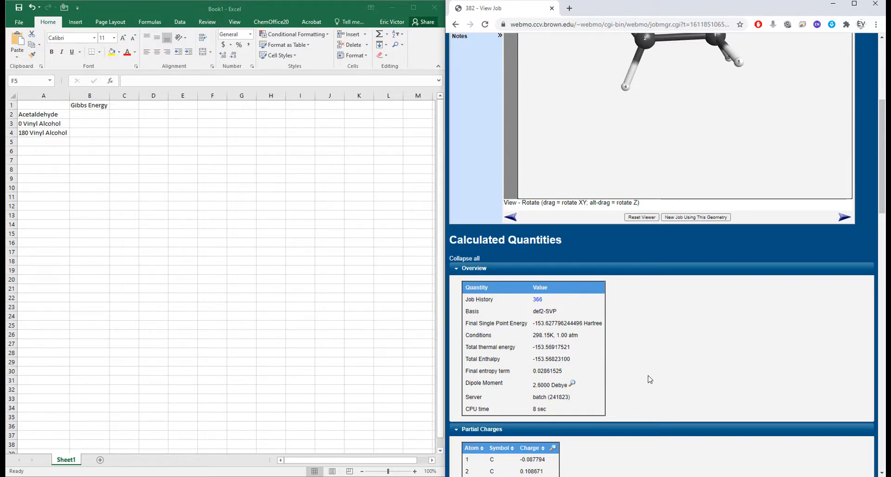
scroll(647, 370, "up", 5)
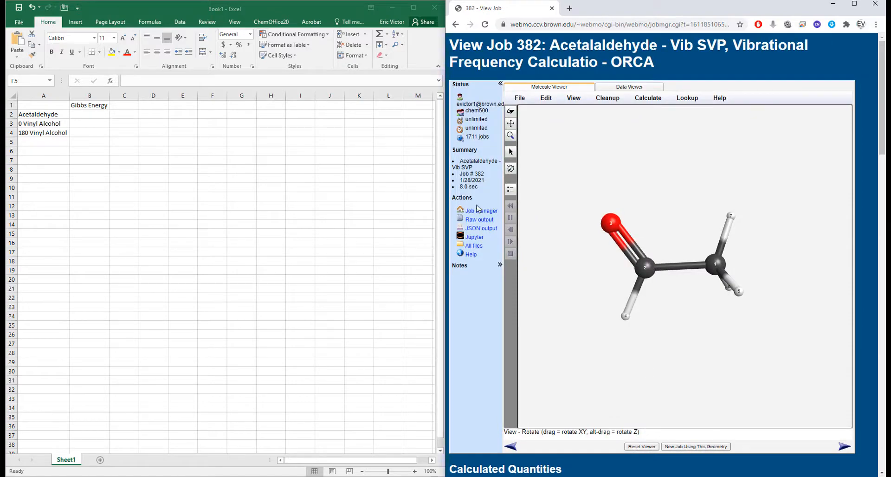
left_click(480, 219)
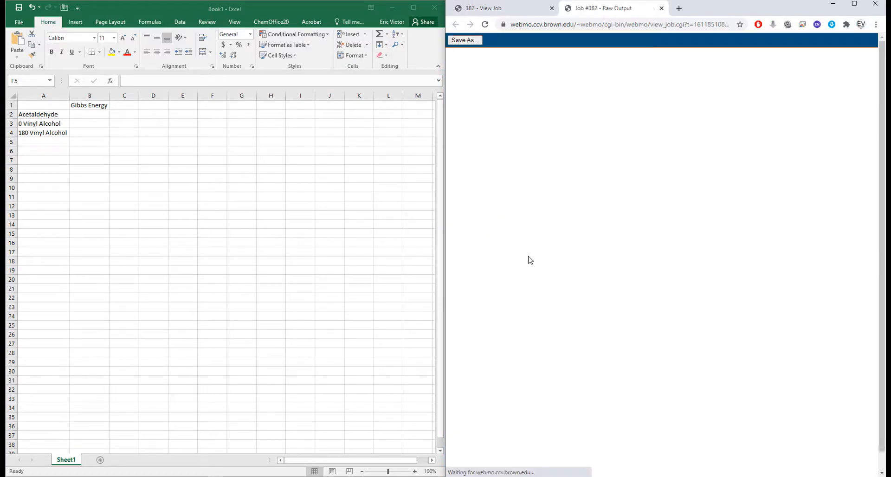
Examine the thermochemistry sections at the end of the raw output: inner energy, enthalpy, entropy and Gibbs free energy.
left_click_drag(882, 59, 882, 456)
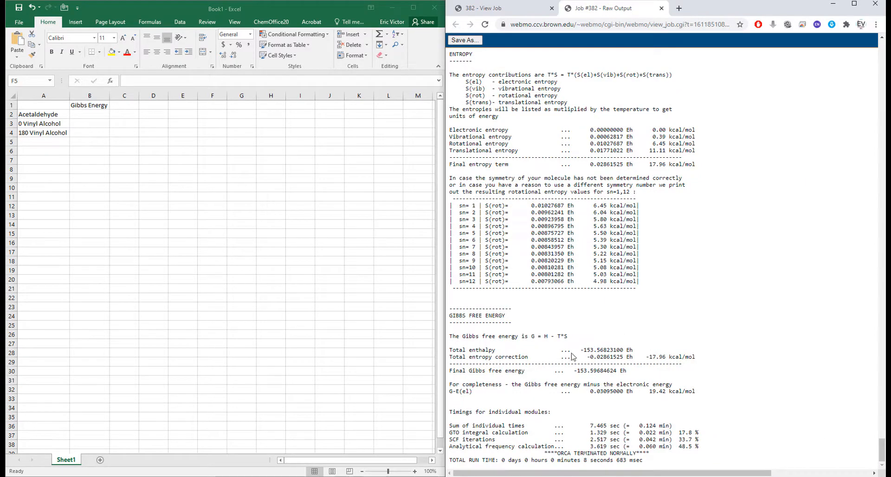
scroll(522, 351, "up", 5)
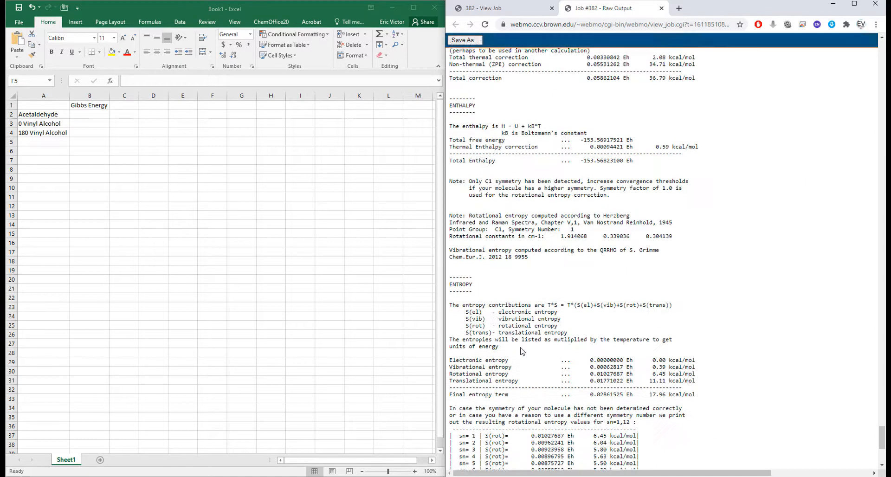
scroll(522, 351, "up", 2)
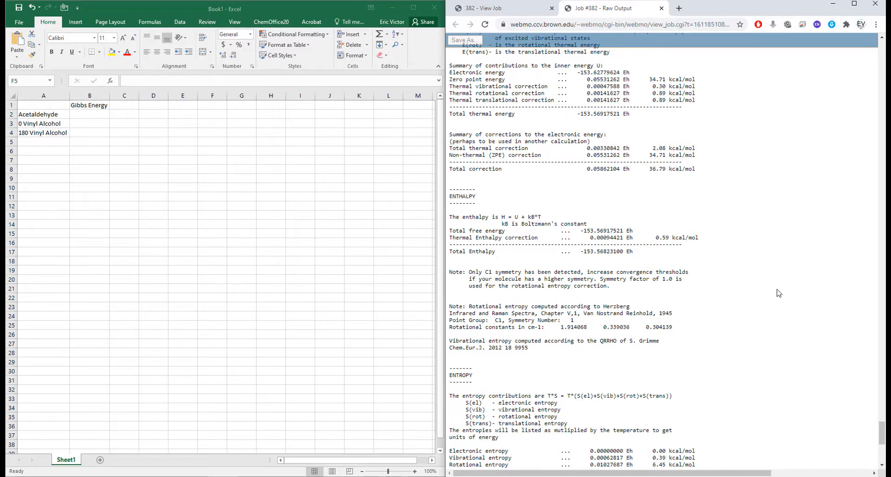
scroll(784, 315, "down", 2)
scroll(771, 306, "down", 2)
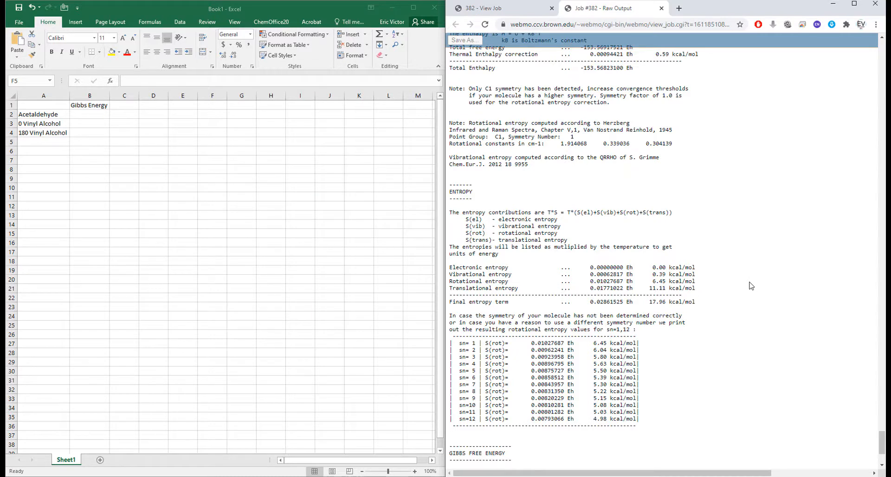
scroll(751, 286, "down", 3)
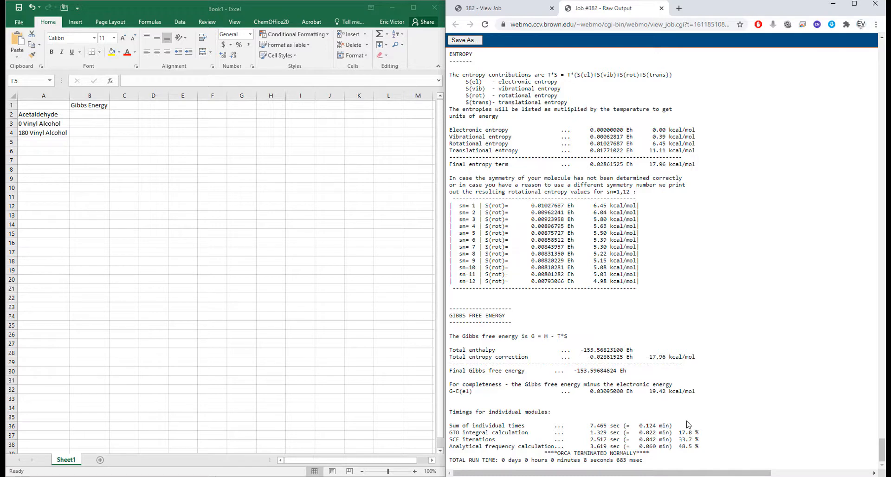
left_click_drag(474, 392, 456, 392)
left_click_drag(628, 371, 574, 373)
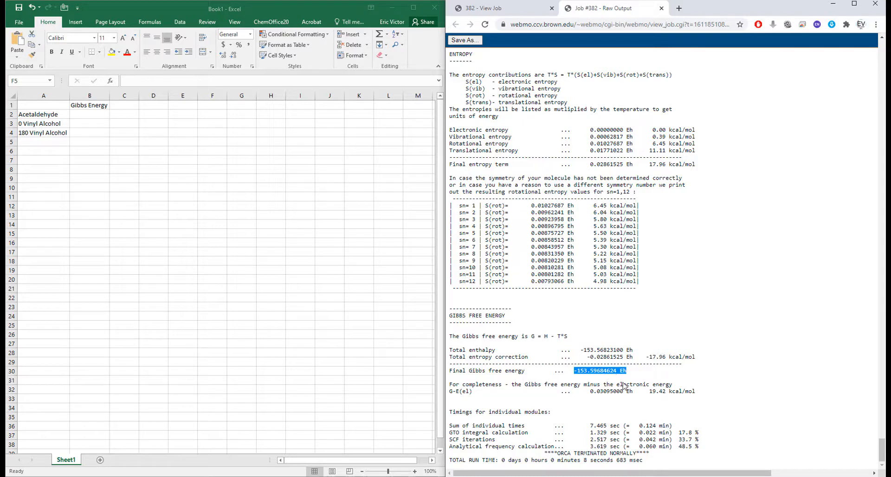
left_click(667, 395)
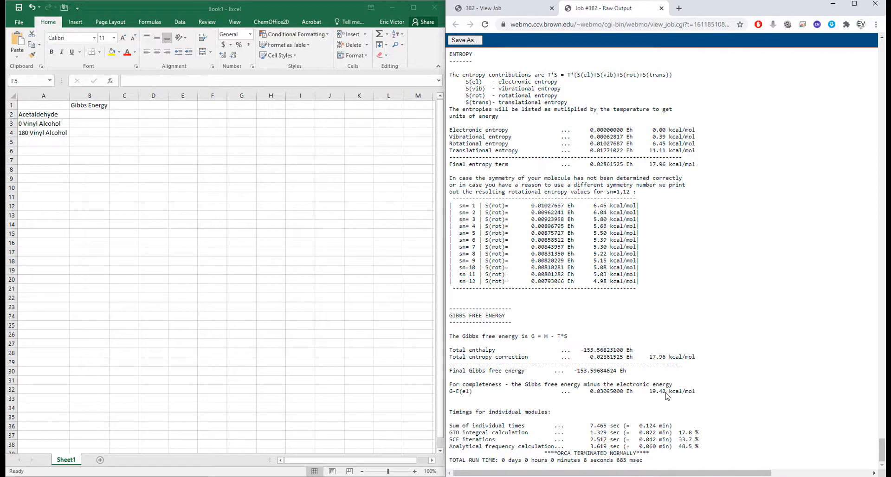
Record acetaldehyde's G-E(el) value in kcal/mol, 19.42, in cell B2 of the Excel sheet.
left_click_drag(667, 395, 649, 394)
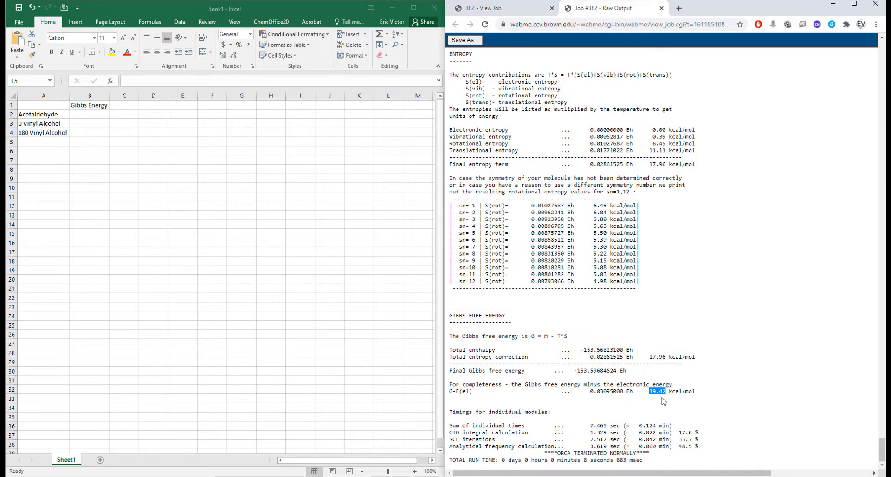
left_click(93, 114)
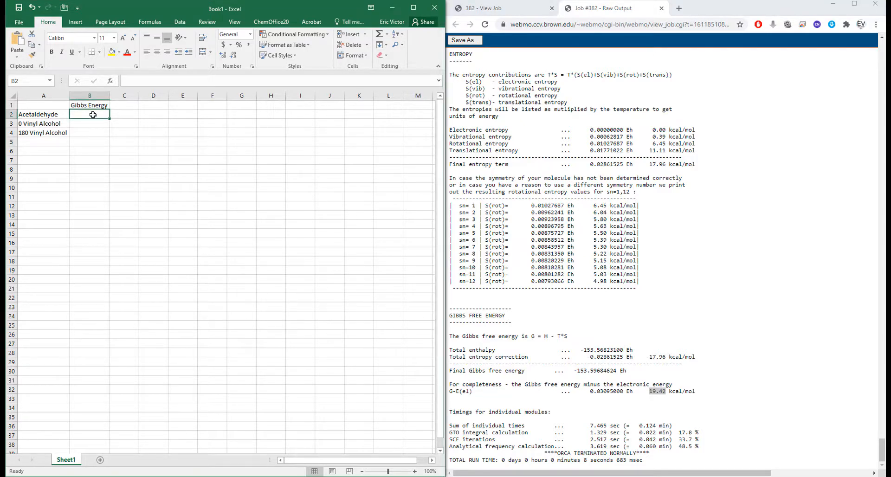
type("19.4")
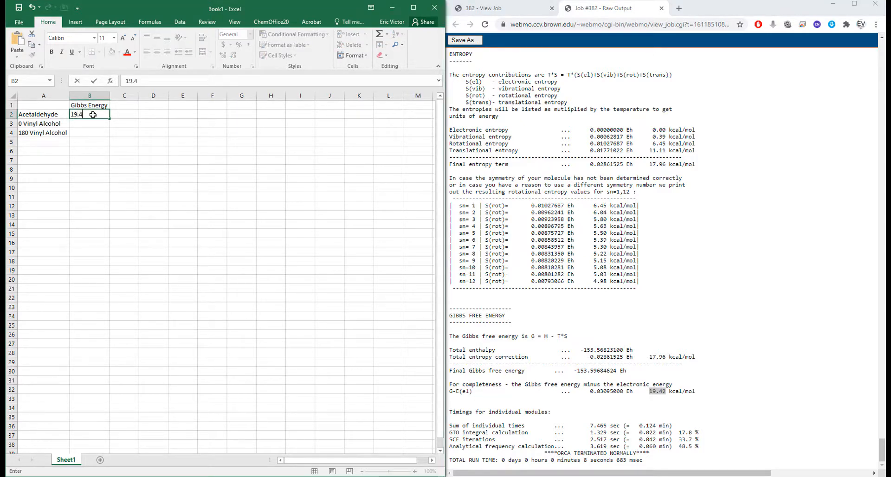
type("2")
key("Return")
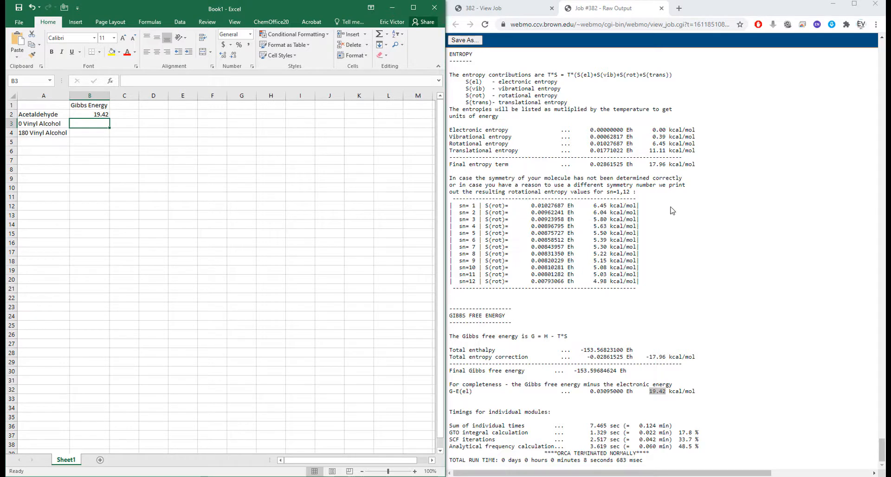
Close job 382's raw output and open the raw output of the 0 Vinyl Alc - Vib job (386) at its Gibbs free energy section.
left_click(653, 72)
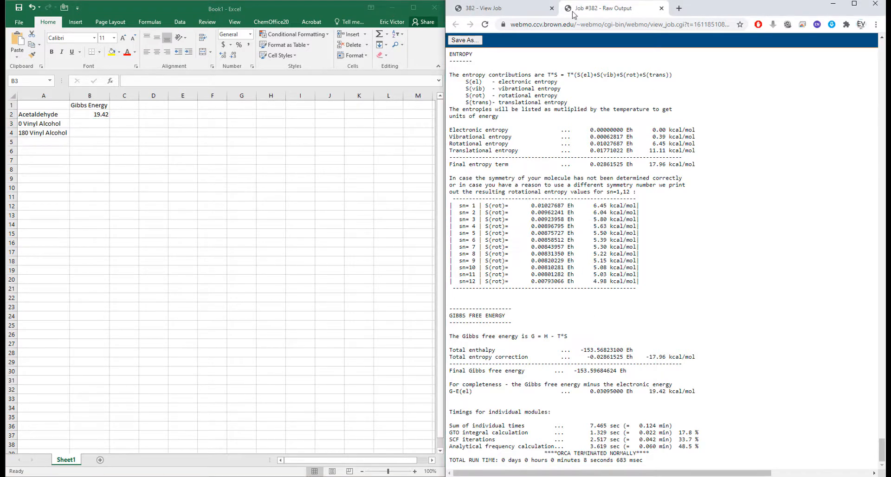
left_click(662, 9)
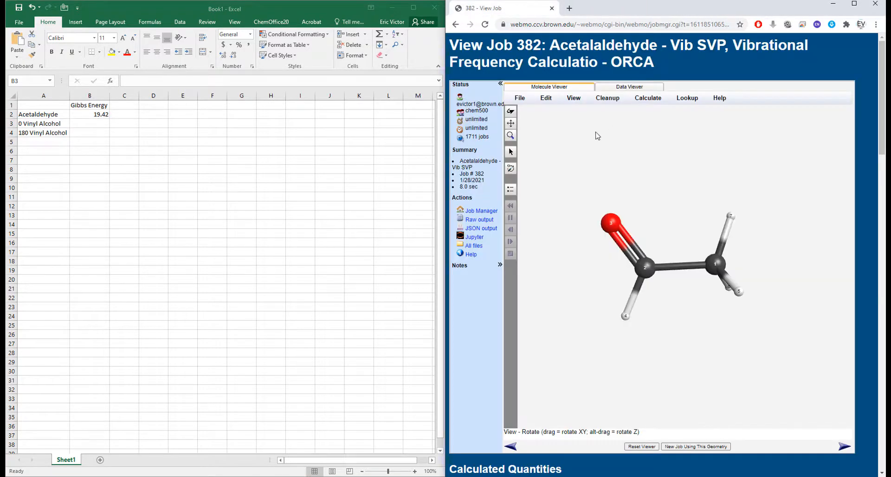
left_click(476, 213)
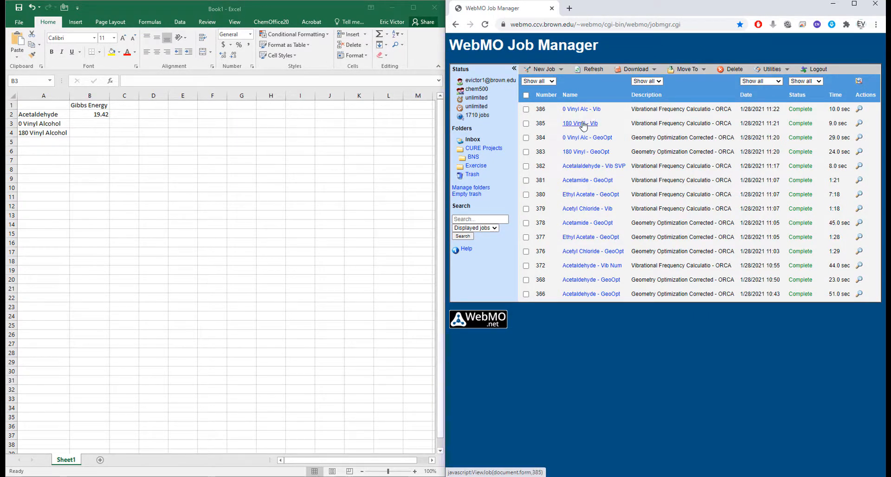
left_click(858, 109)
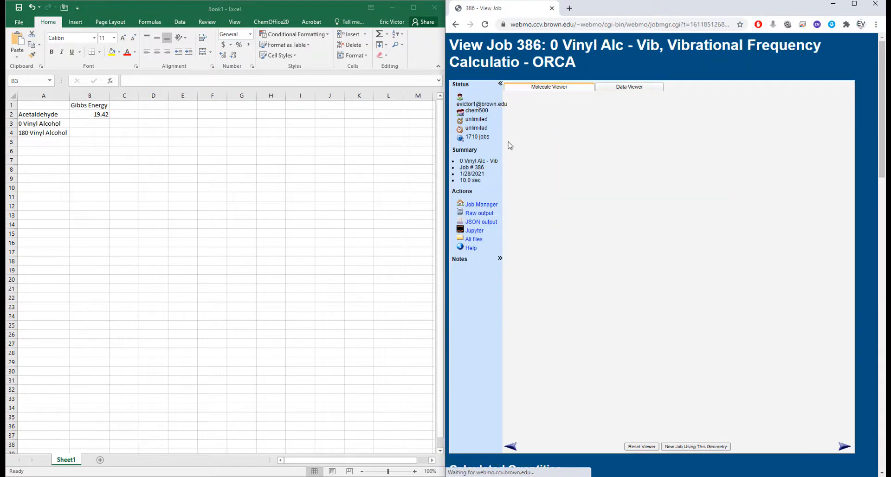
left_click(479, 213)
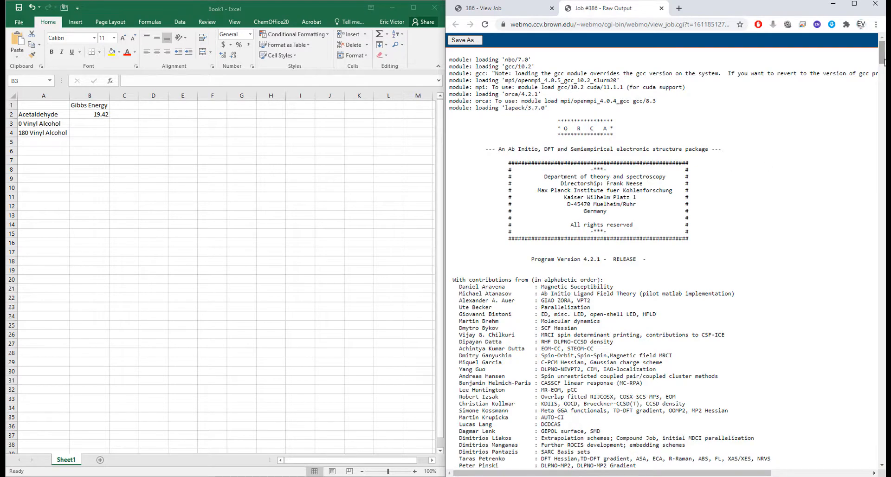
left_click_drag(882, 55, 881, 453)
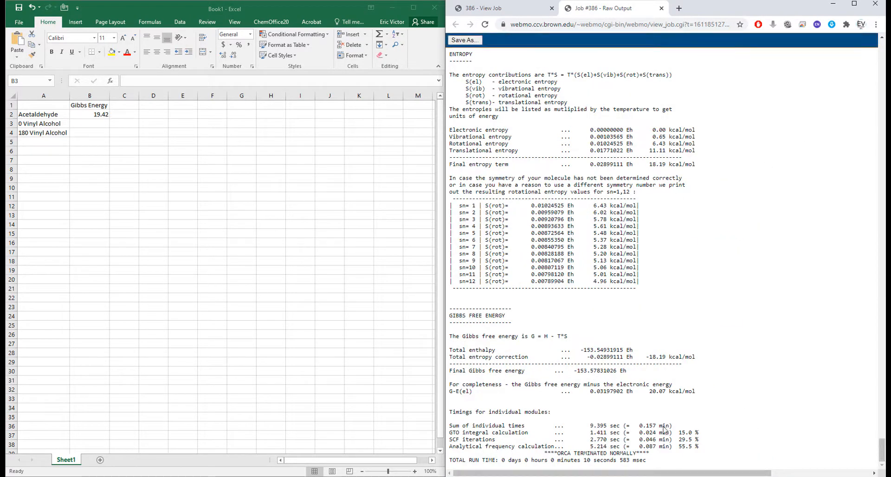
Record the G-E(el) value of 20.07 kcal/mol for 0 Vinyl Alcohol in cell B3 of the Excel sheet.
left_click_drag(666, 391, 648, 392)
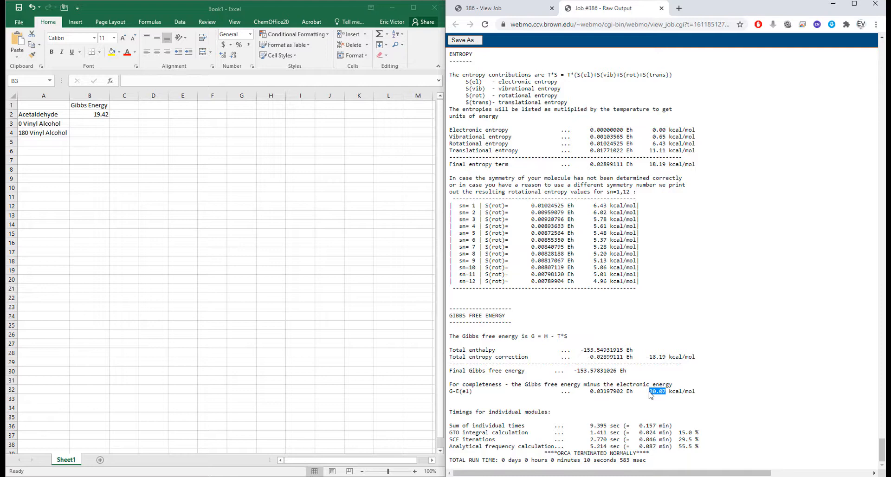
left_click(95, 124)
type("20.0")
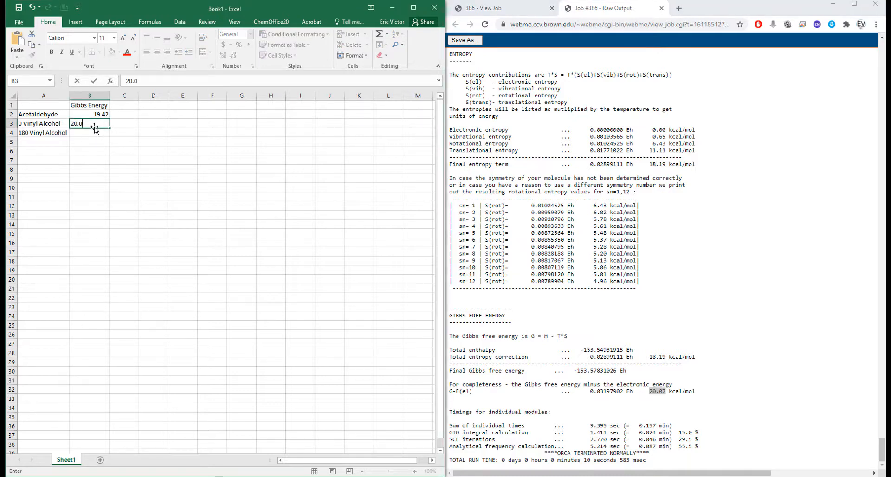
type("7")
key("Return")
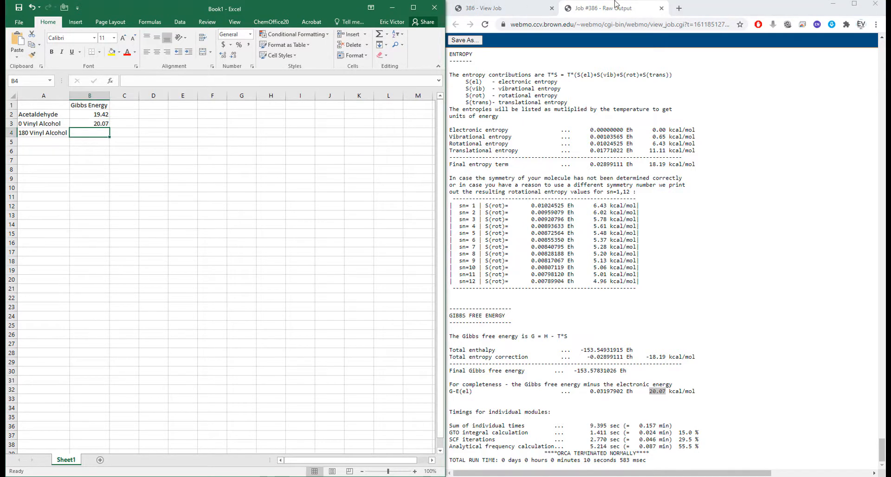
Close job 386's raw output and open the raw output of the 180 Vinyl - Vib job (385) at its Gibbs free energy section.
left_click(662, 8)
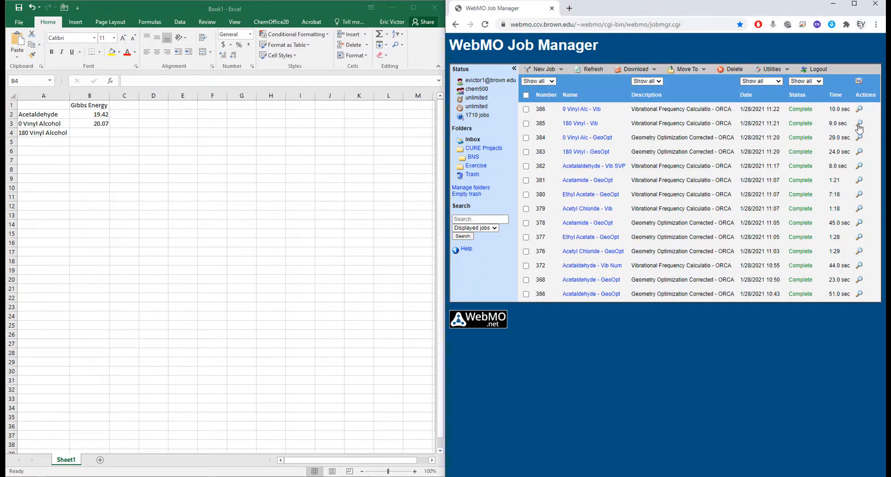
left_click(859, 124)
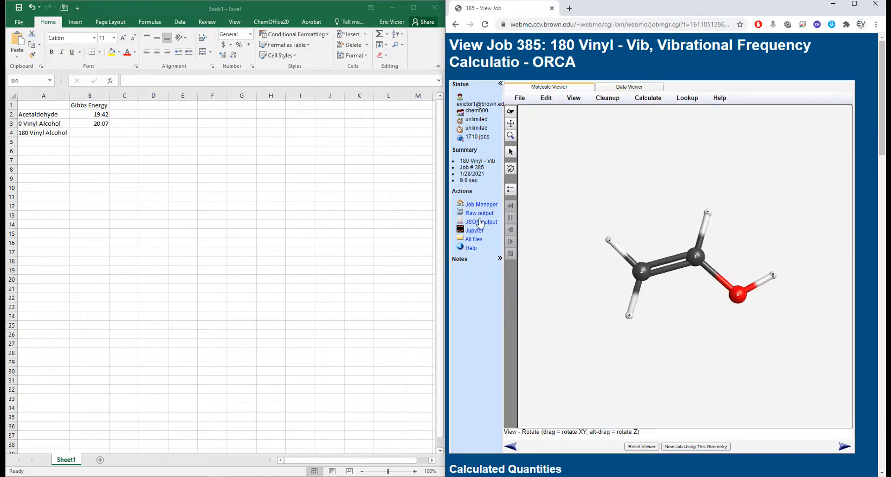
left_click(480, 213)
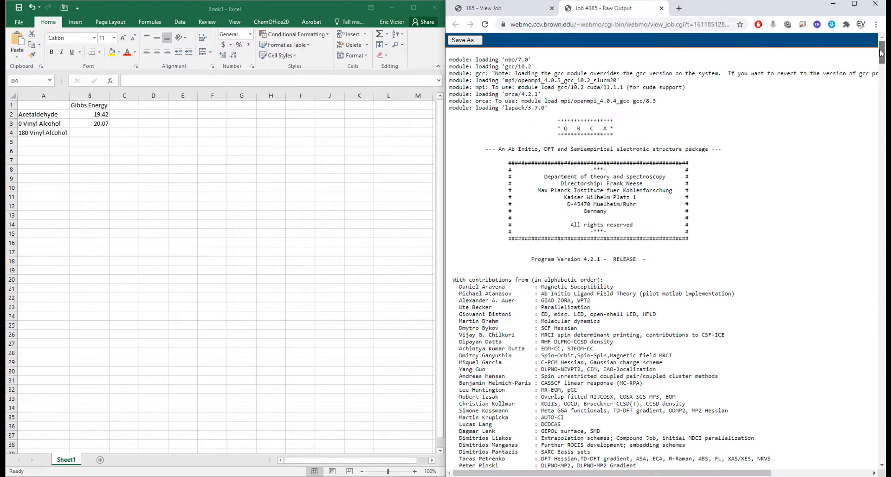
left_click_drag(881, 53, 881, 453)
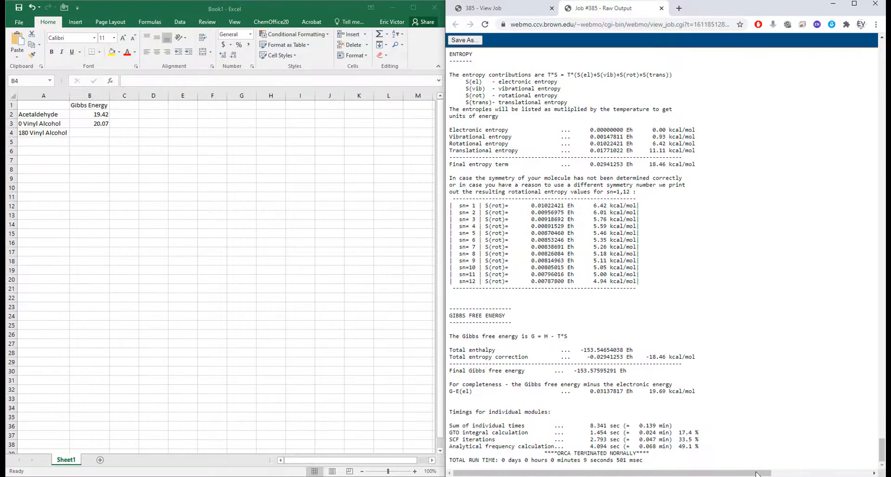
Record the G-E(el) value of 19.69 kcal/mol for 180 Vinyl Alcohol in cell B4 of the Excel sheet.
left_click(99, 135)
type("19.")
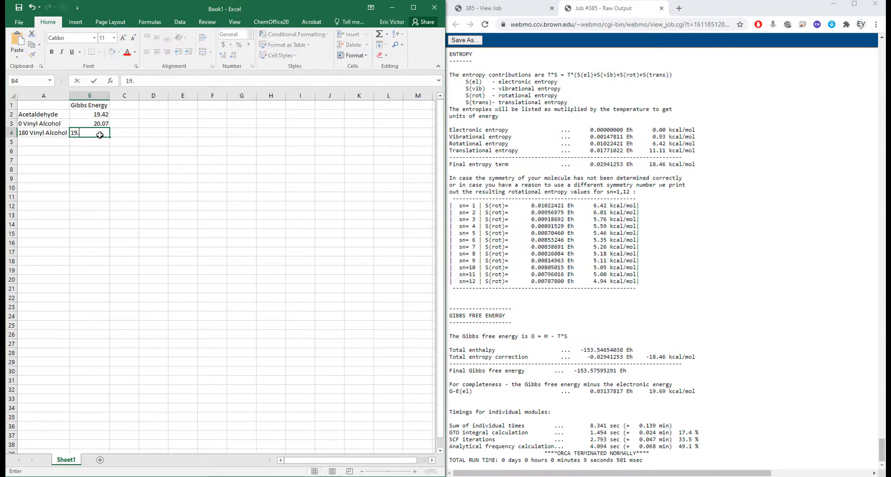
type("69")
key("Return")
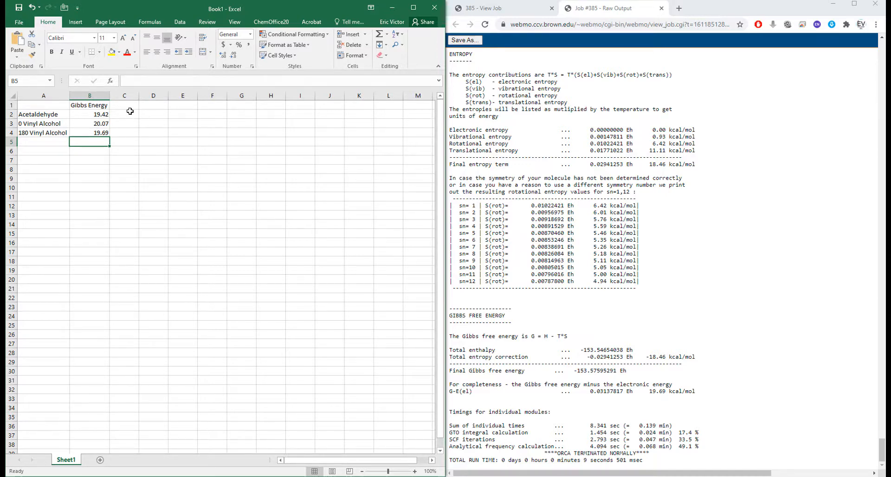
Add the column heading Standardize in cell C1.
left_click(125, 107)
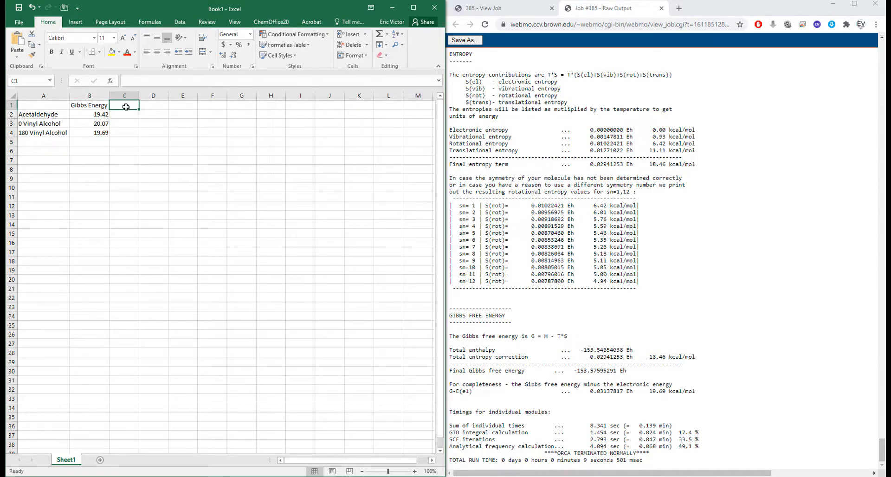
type("Stand")
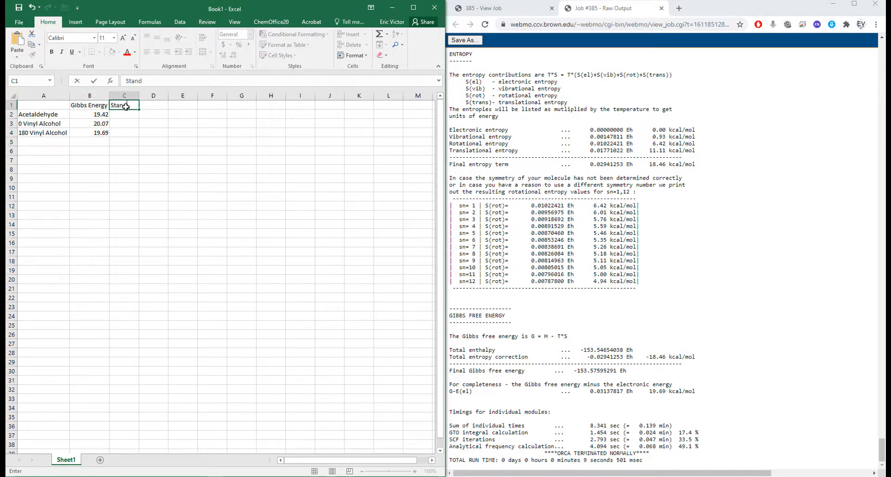
type("ardize")
key("Return")
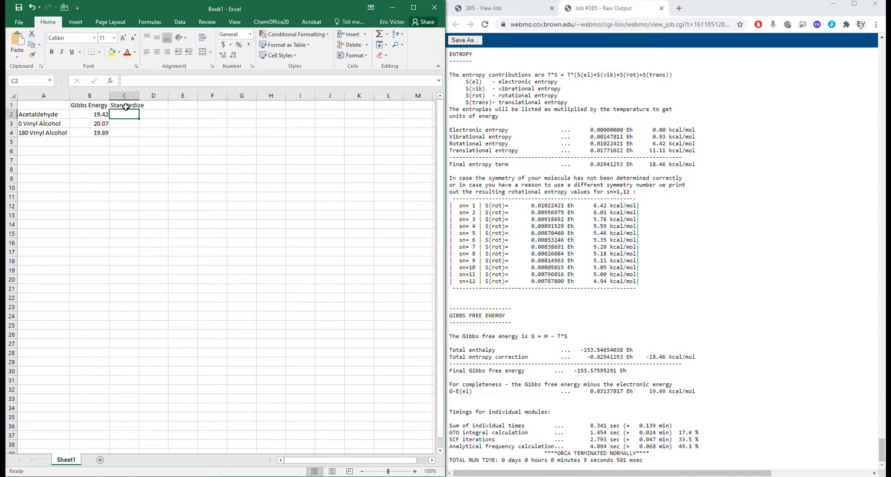
Enter the formula =B2-$B$2 in cell C2 to reference acetaldehyde's Gibbs energy to itself with an absolute reference.
type("=")
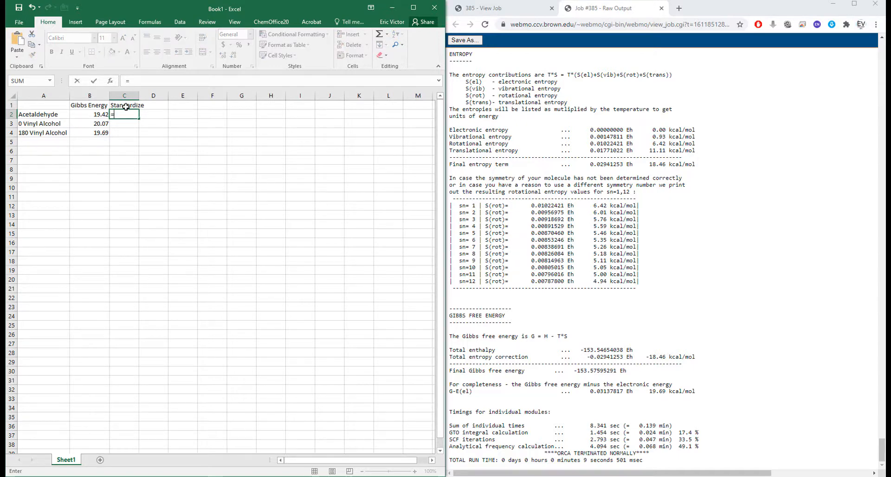
left_click(103, 114)
type("-")
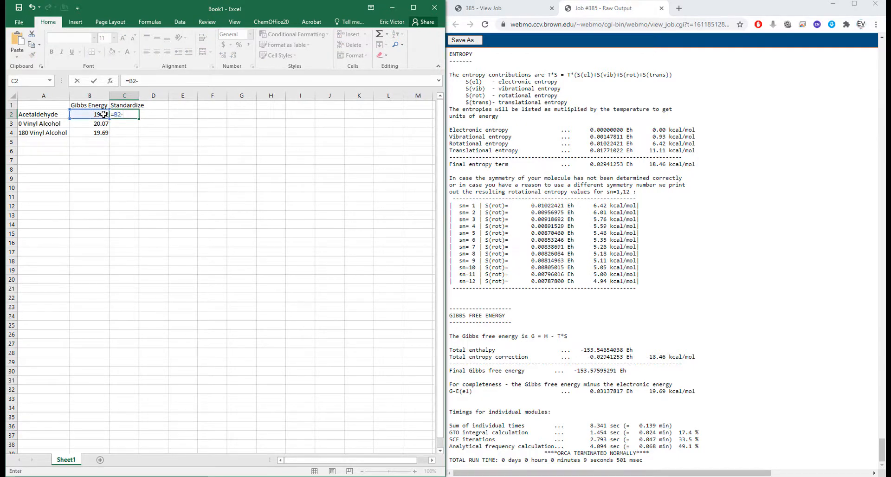
left_click(103, 114)
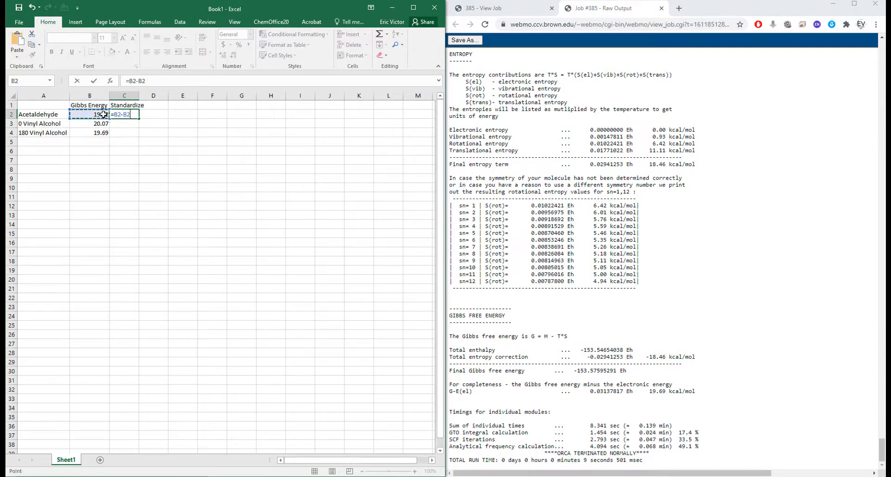
left_click(139, 81)
type("$")
left_click(146, 82)
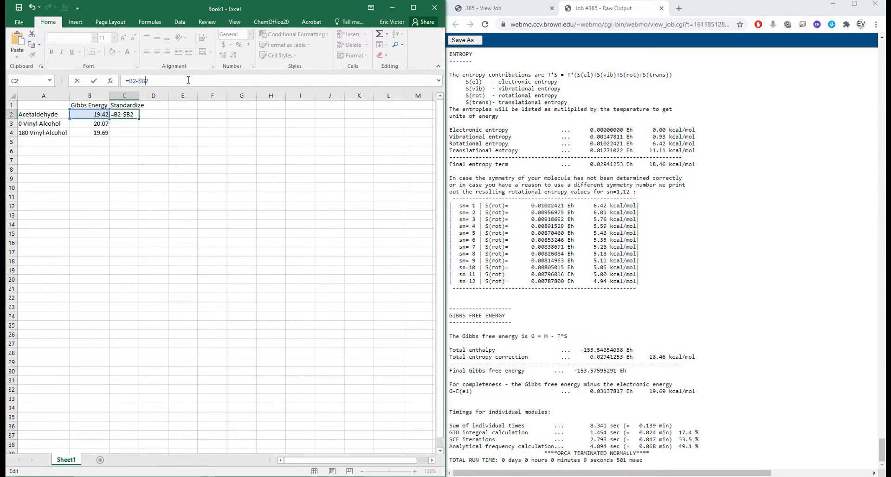
type("$")
key("Return")
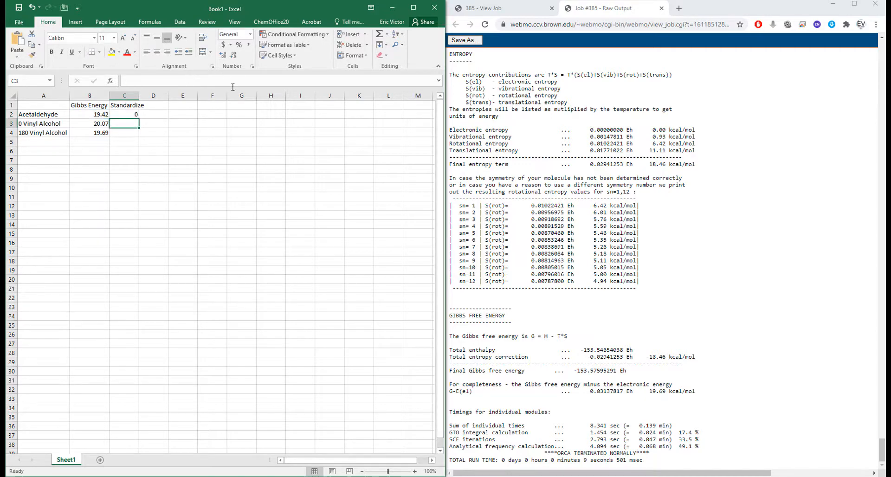
Fill the standardizing formula from C2 down through C4 for both vinyl alcohol rows.
left_click(134, 115)
left_click_drag(138, 119, 138, 135)
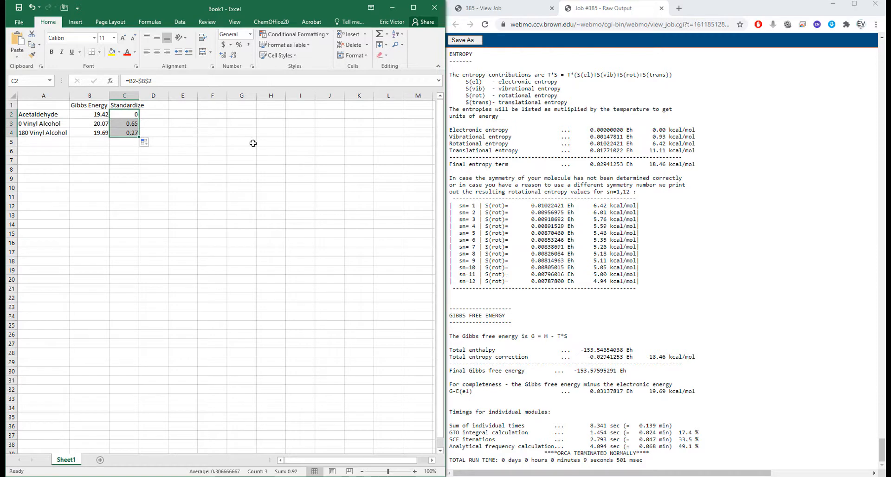
left_click(164, 121)
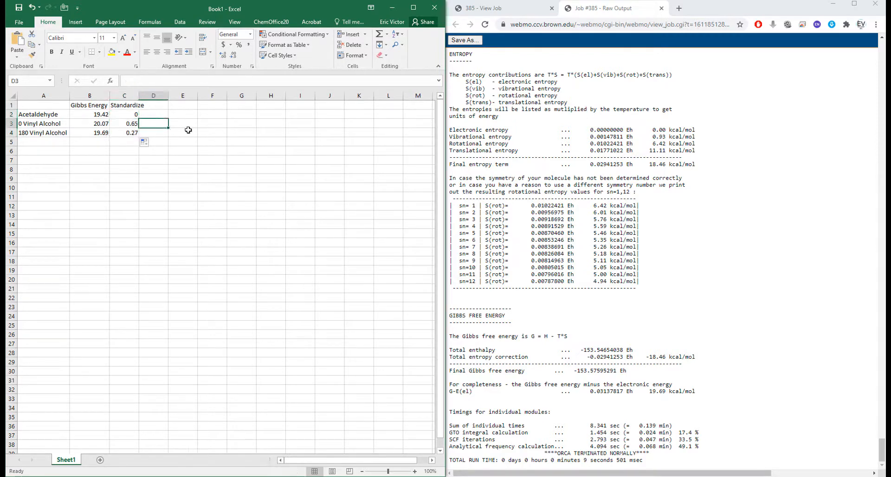